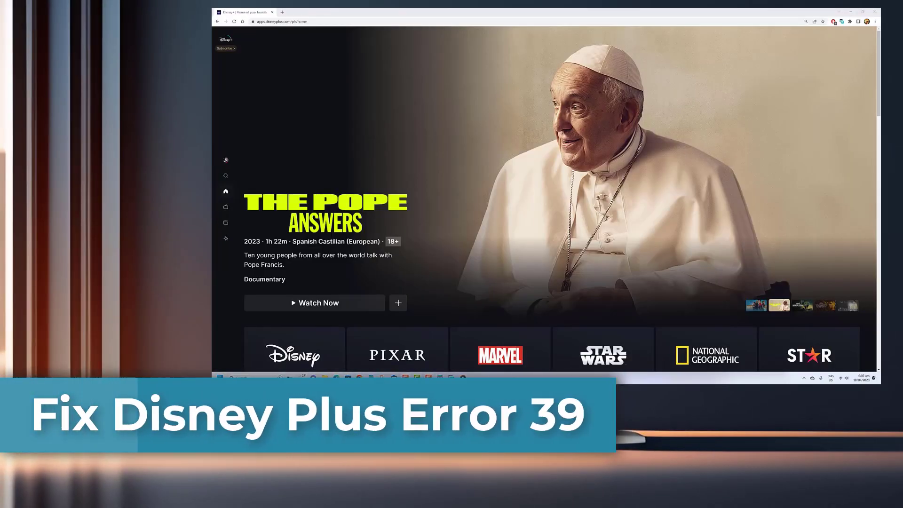
Scroll down the Disney+ home page and open the STAR collection page
scroll(834, 255, "down", 1)
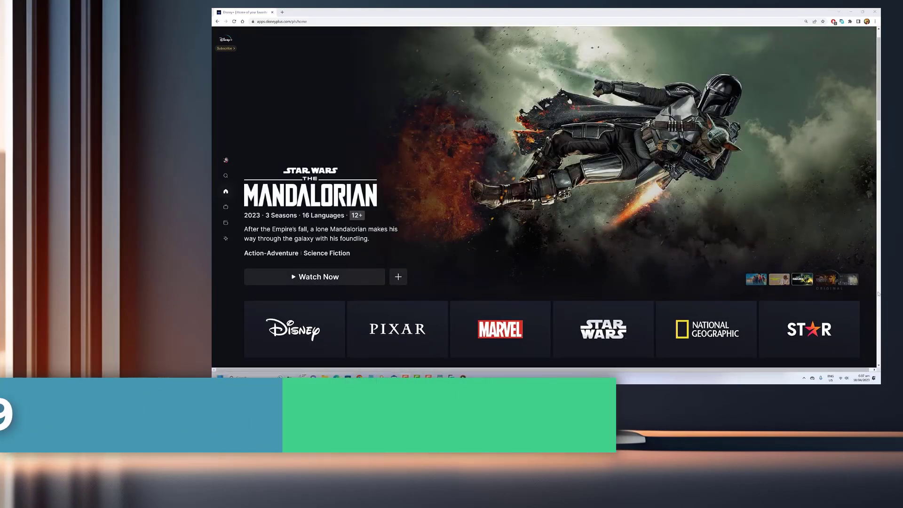
scroll(875, 291, "down", 2)
scroll(873, 291, "down", 2)
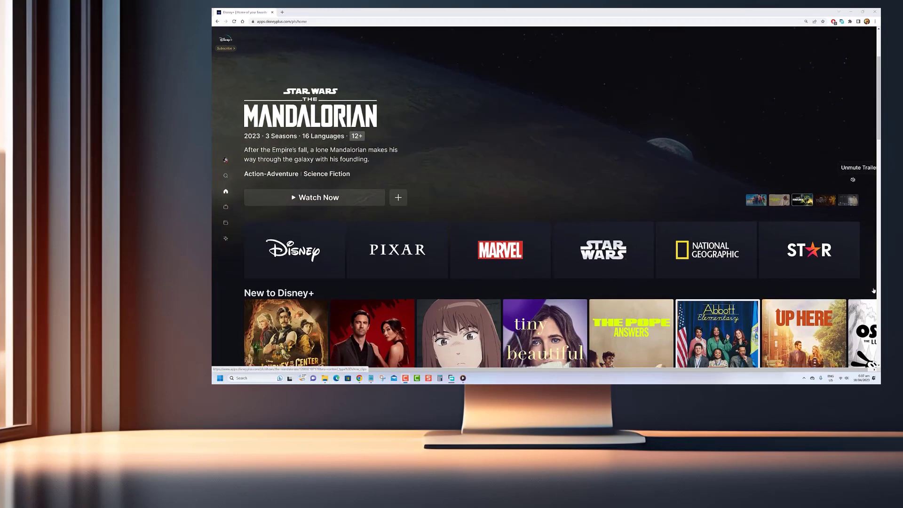
left_click(820, 244)
Scroll through the Star page's rows of titles
mouse_move(843, 253)
scroll(843, 253, "down", 1)
scroll(798, 139, "down", 1)
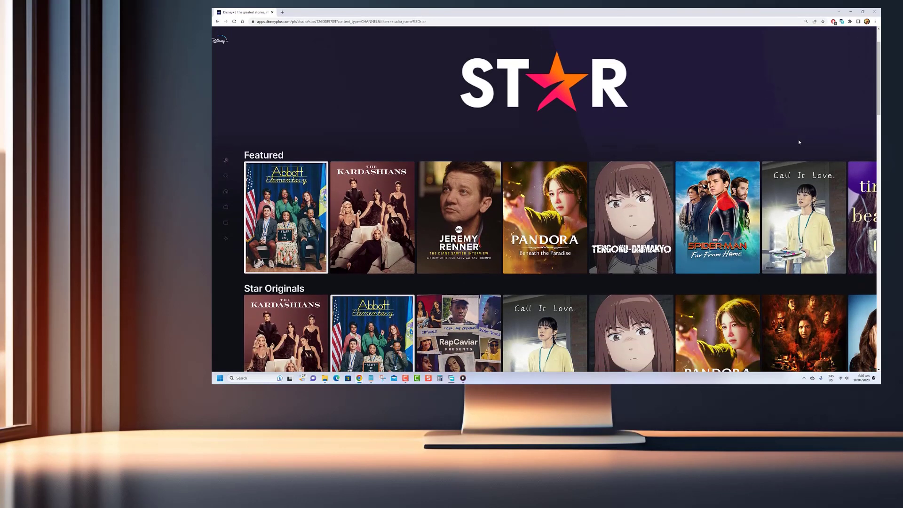
scroll(798, 139, "down", 3)
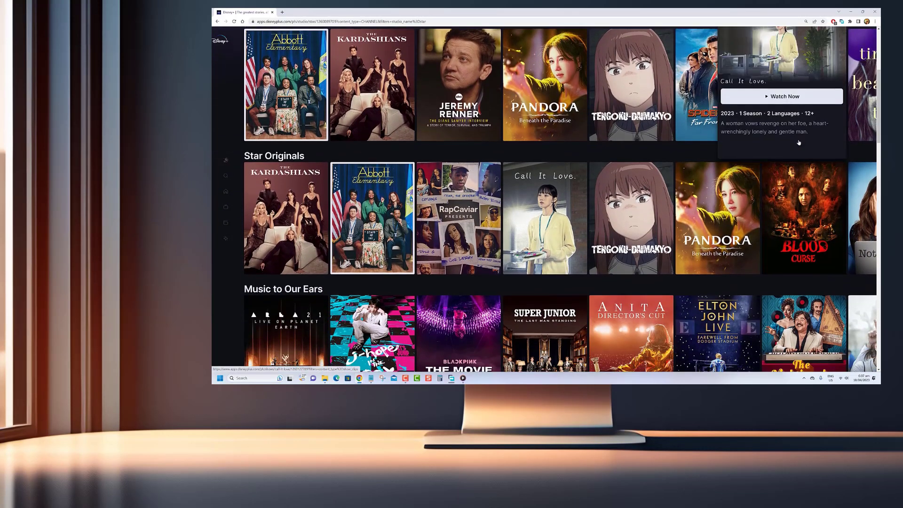
scroll(799, 143, "down", 2)
mouse_move(798, 142)
scroll(798, 143, "down", 1)
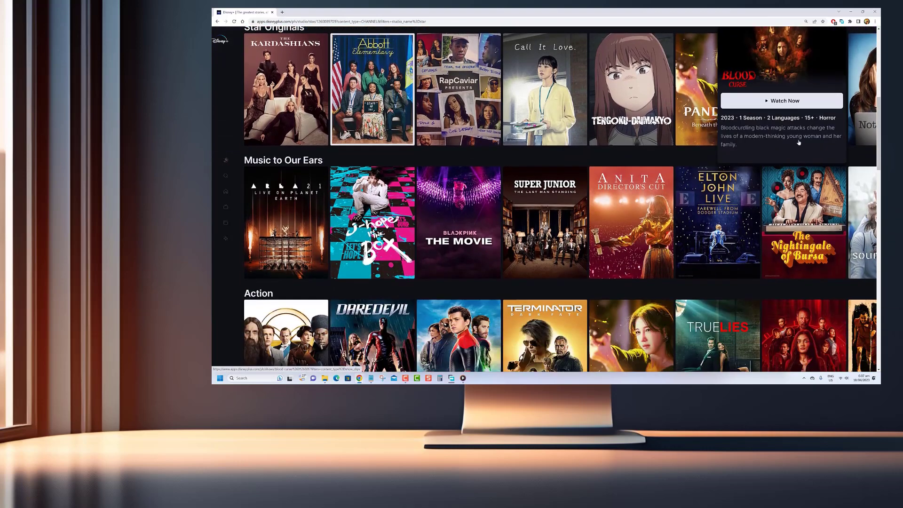
Reach the bottom of the Star page, then open My Space with profiles and Continue Watching
scroll(524, 212, "down", 2)
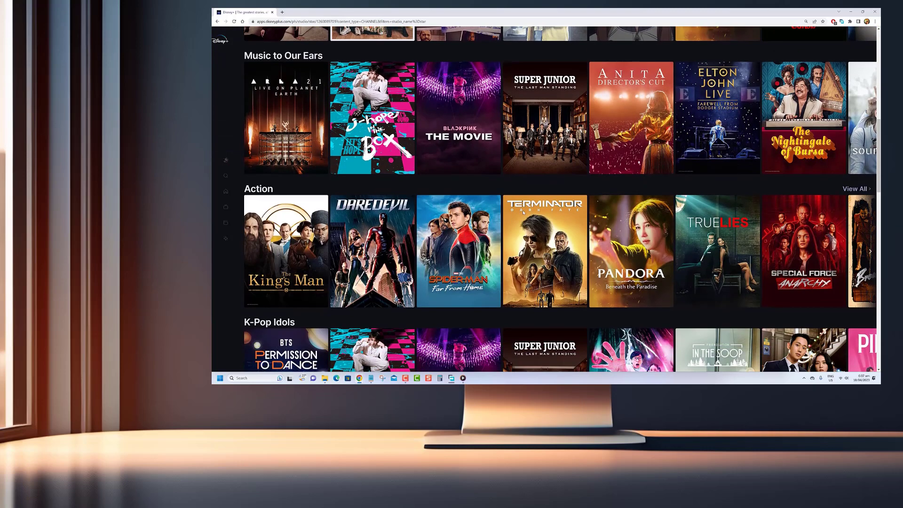
scroll(524, 212, "down", 2)
mouse_move(523, 212)
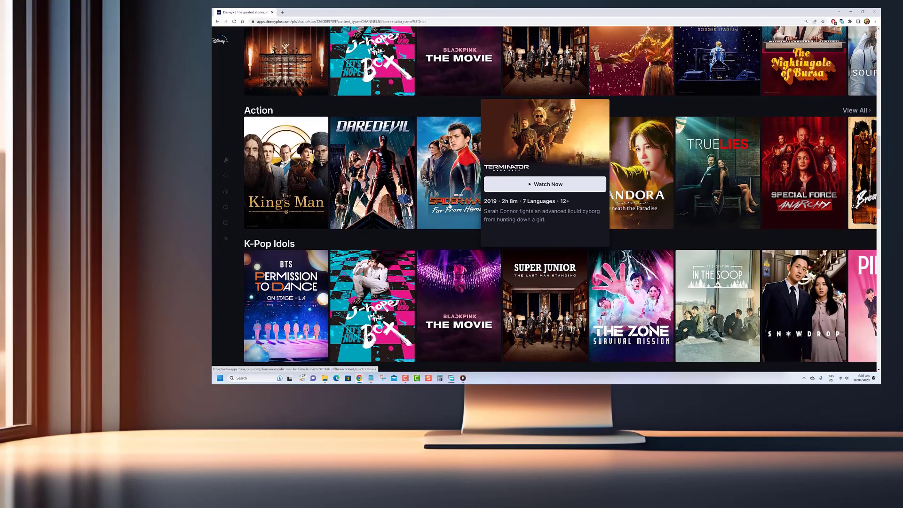
mouse_move(450, 205)
scroll(450, 205, "down", 2)
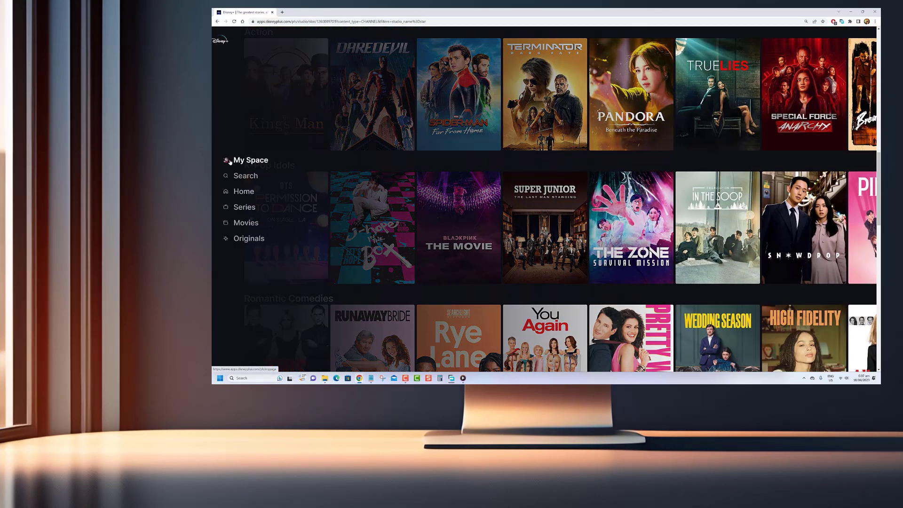
left_click(230, 161)
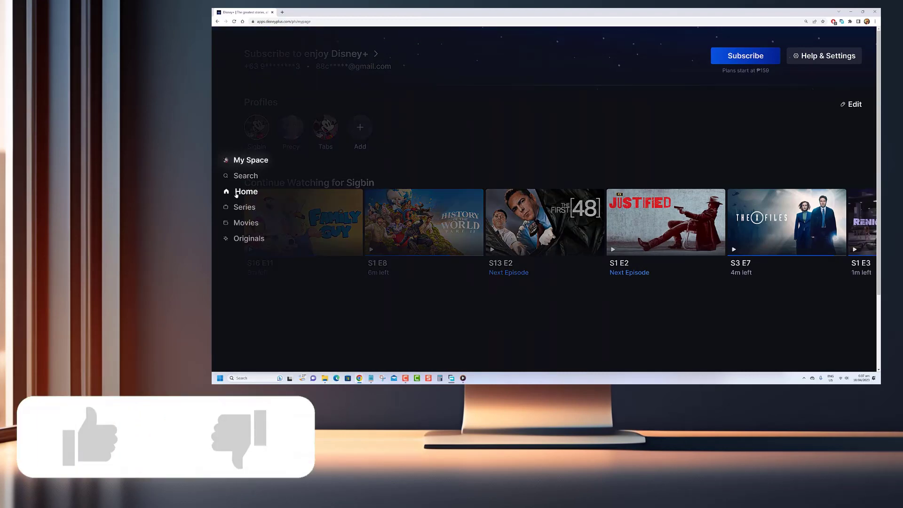
Return to the Disney+ Home page from the sidebar
left_click(238, 192)
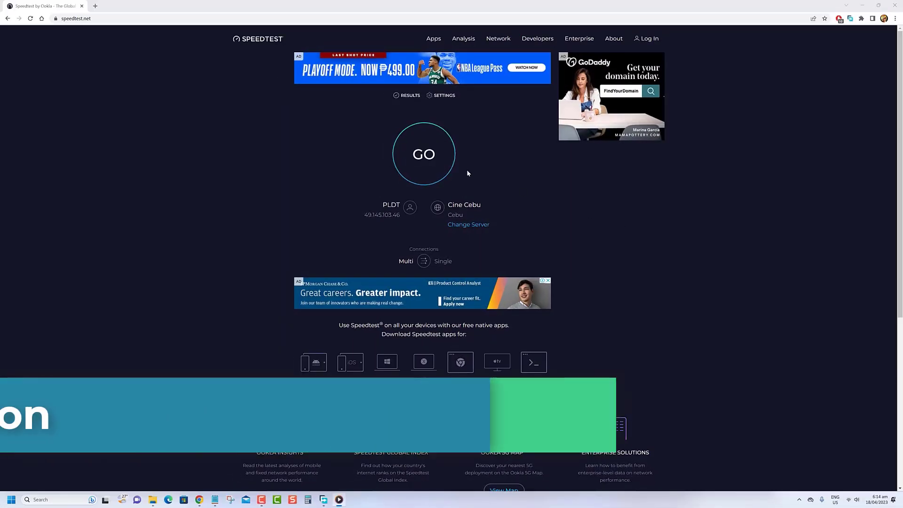
Run the Speedtest connection test, which measures a 318.70 Mbps download
left_click(445, 165)
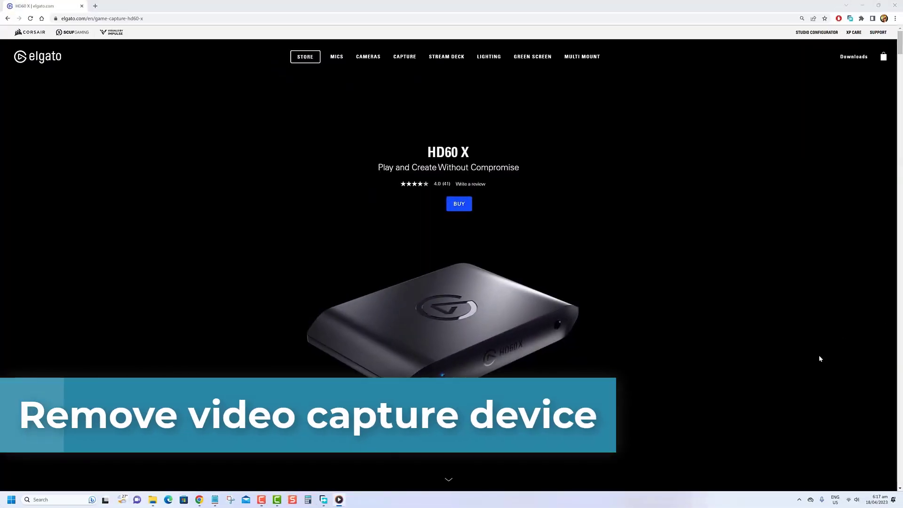
Scroll the Elgato HD60 X page past its console and streaming sections to 'Stream from any system'
scroll(820, 356, "down", 3)
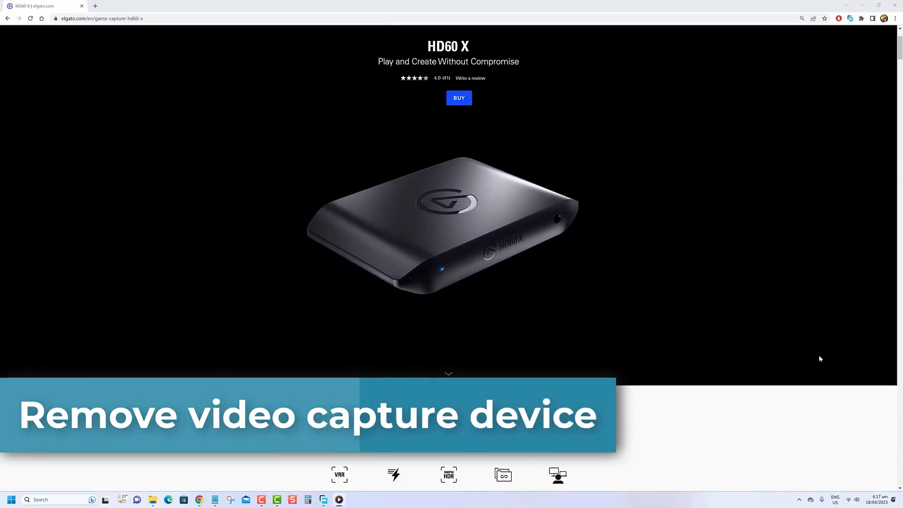
scroll(821, 359, "down", 4)
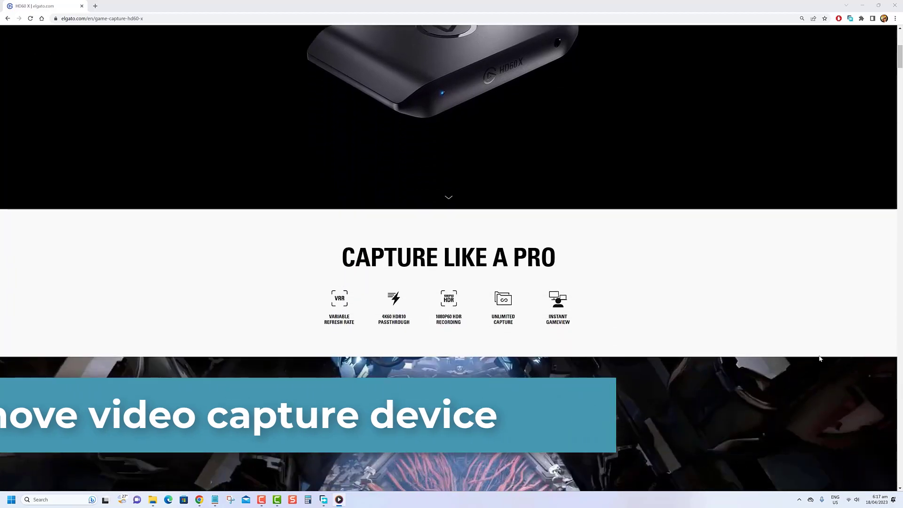
scroll(820, 359, "down", 5)
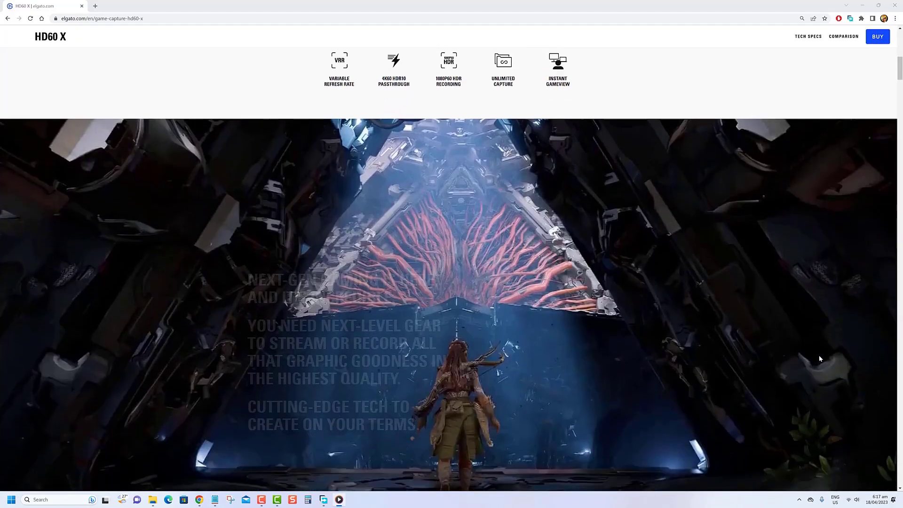
scroll(819, 358, "down", 2)
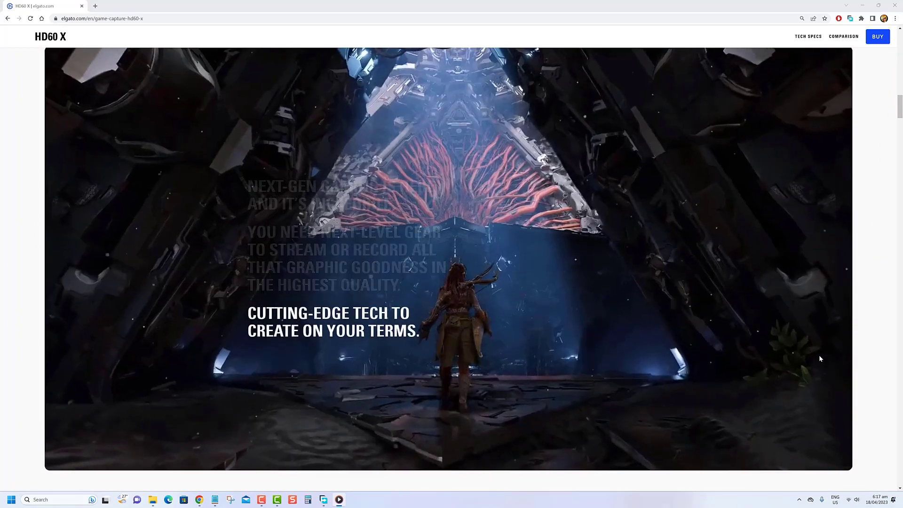
scroll(820, 359, "down", 2)
scroll(820, 359, "down", 10)
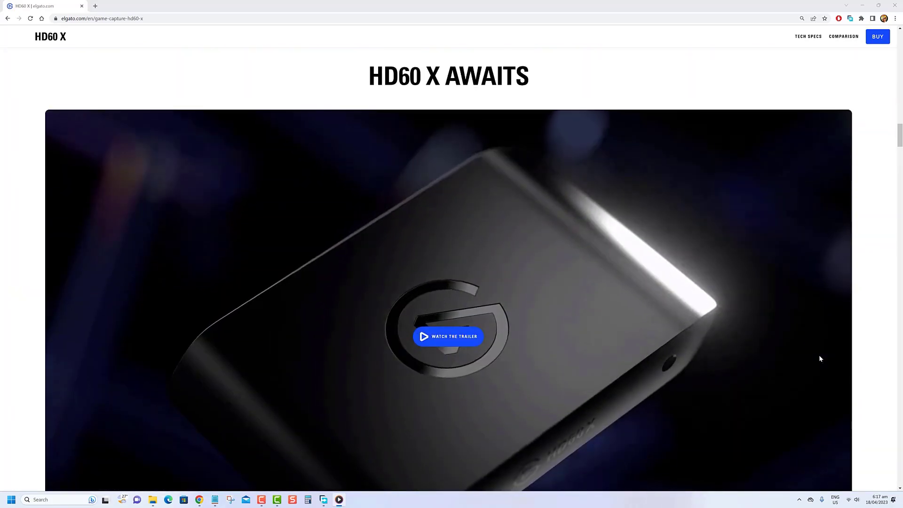
scroll(820, 358, "down", 6)
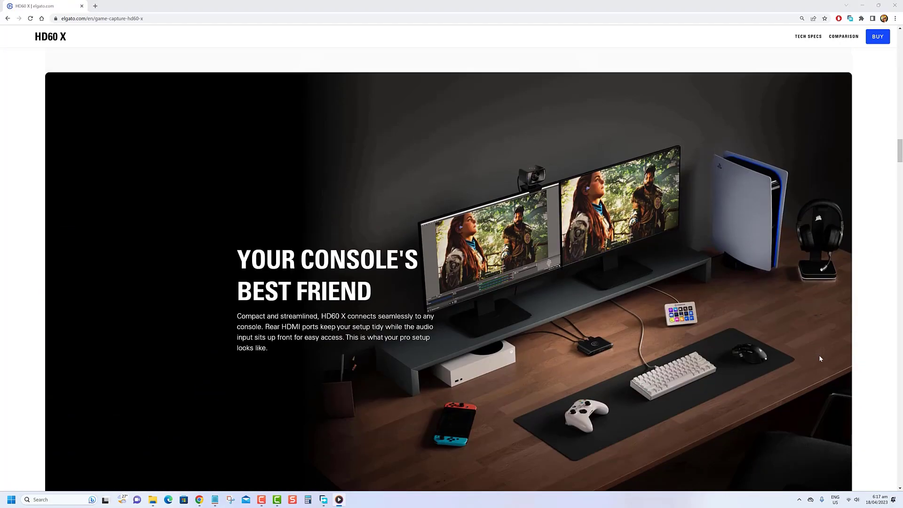
scroll(820, 359, "down", 1)
scroll(820, 359, "down", 2)
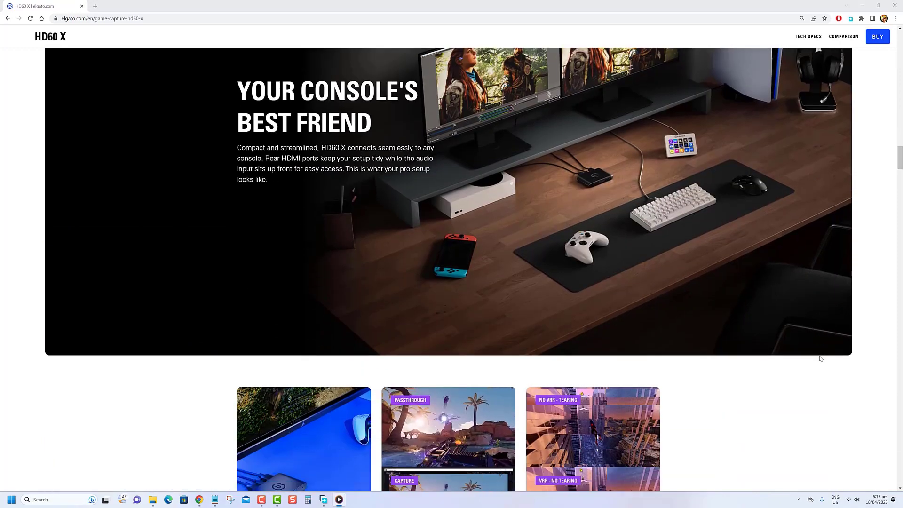
scroll(820, 358, "down", 6)
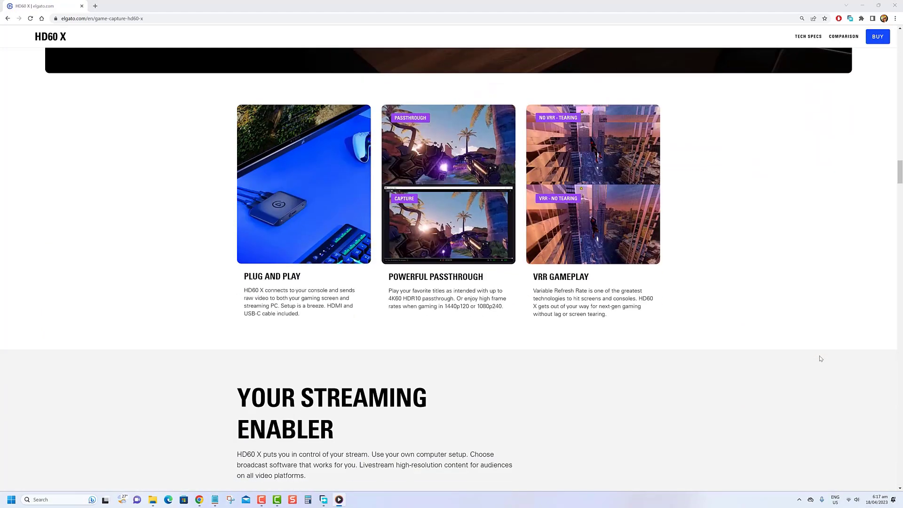
scroll(821, 359, "down", 5)
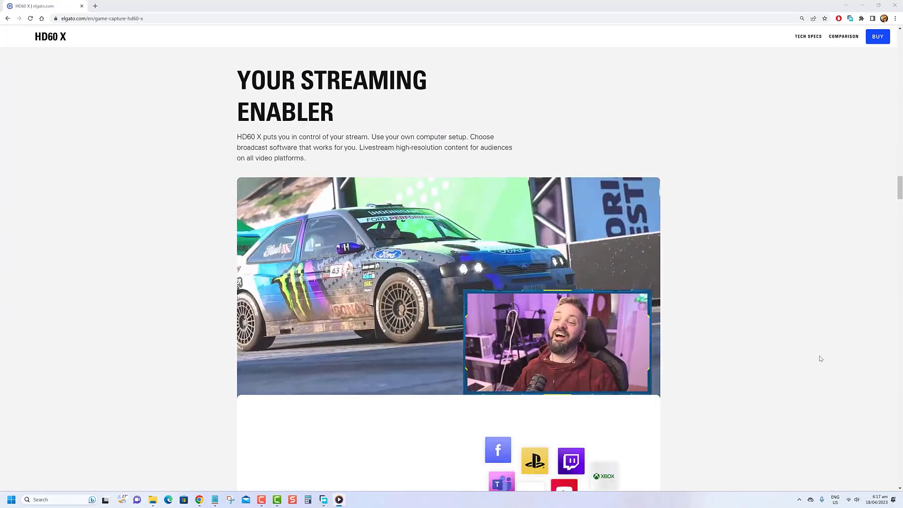
scroll(821, 359, "down", 2)
scroll(820, 359, "down", 2)
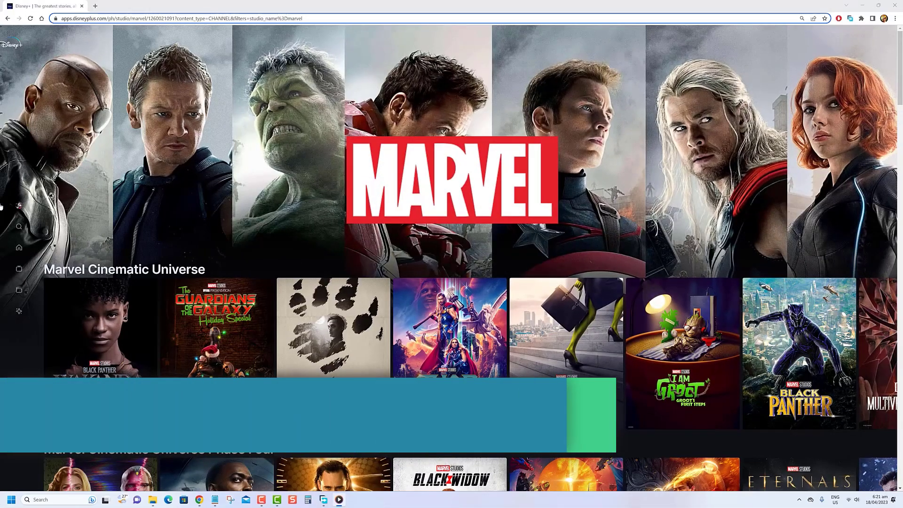
Go back to the Disney+ Home page from the expanded left sidebar
mouse_move(16, 228)
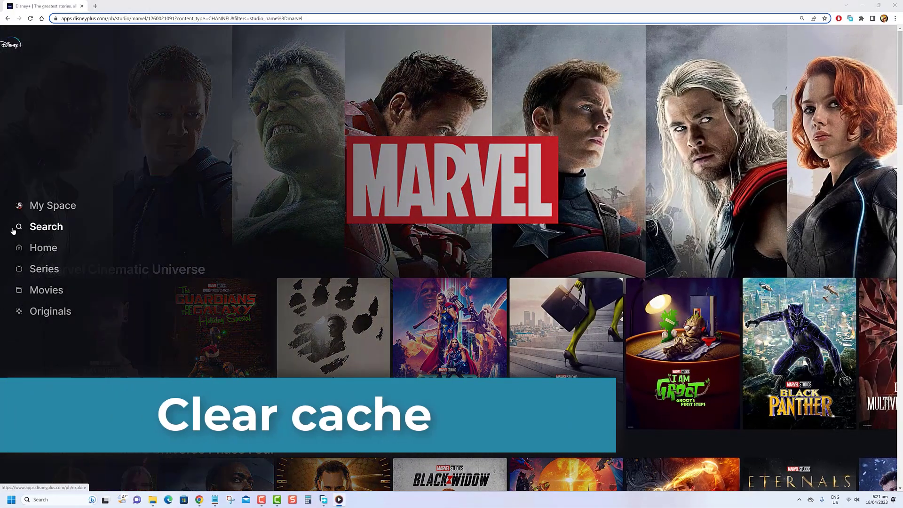
left_click(35, 248)
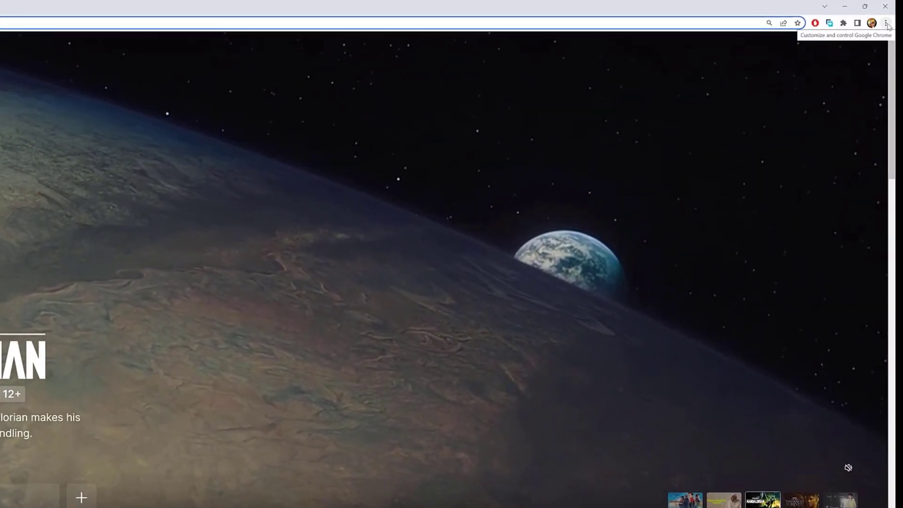
Open Chrome's Clear browsing data dialog via More tools and set the time range to All time
left_click(896, 19)
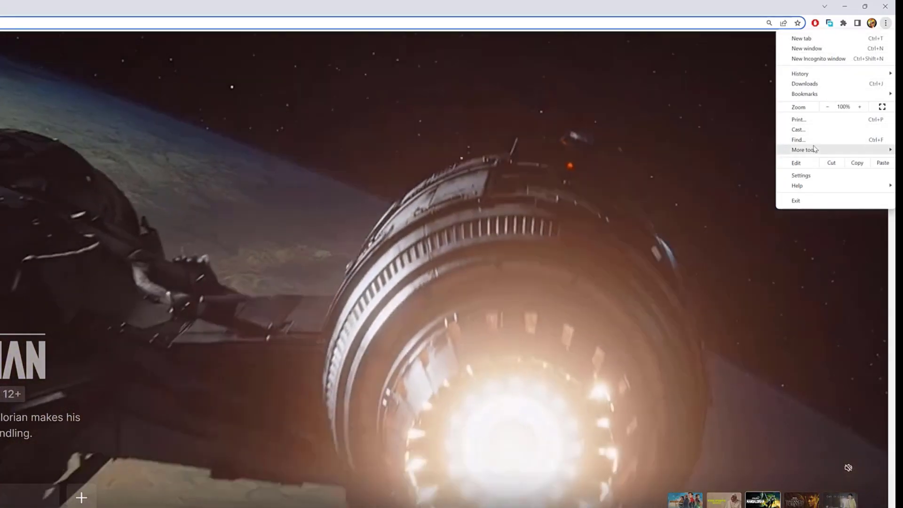
mouse_move(814, 148)
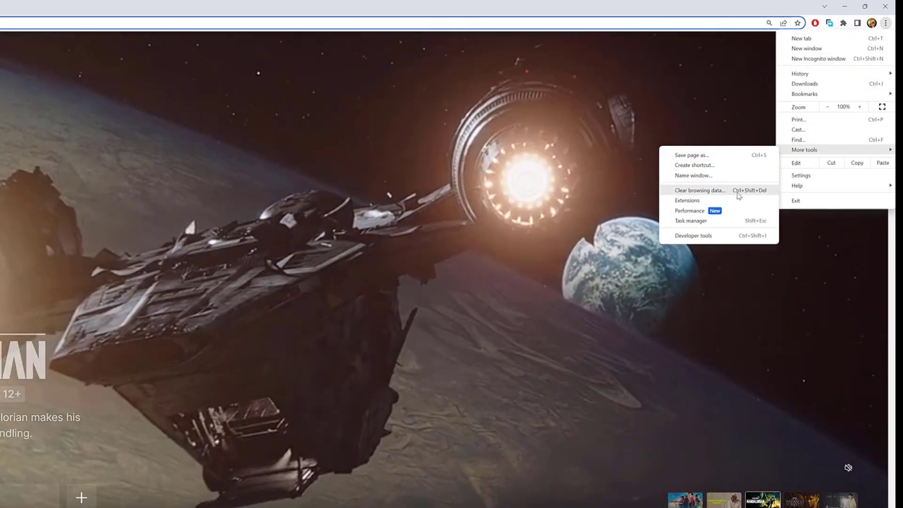
left_click(734, 191)
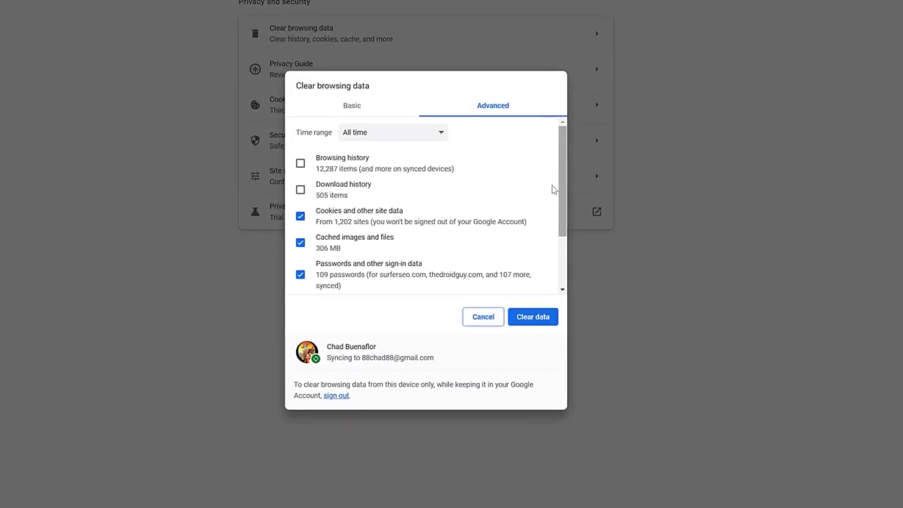
left_click(401, 134)
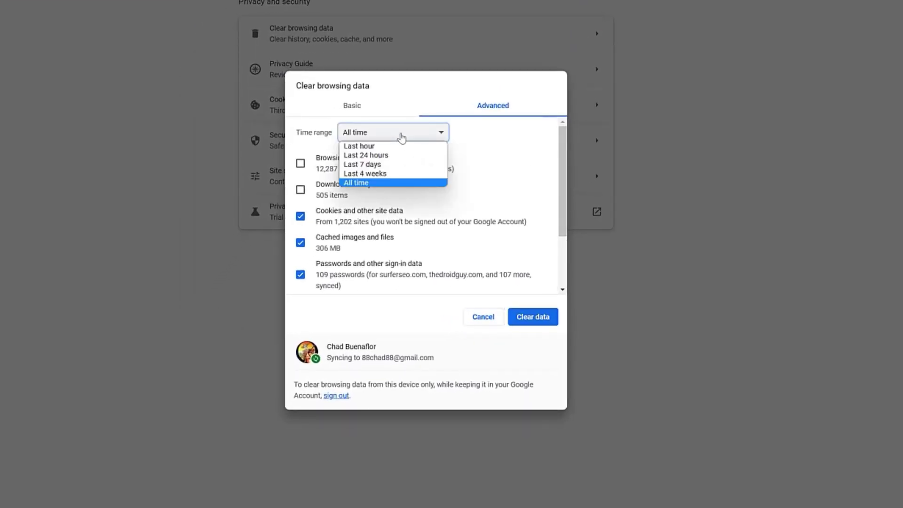
left_click(389, 182)
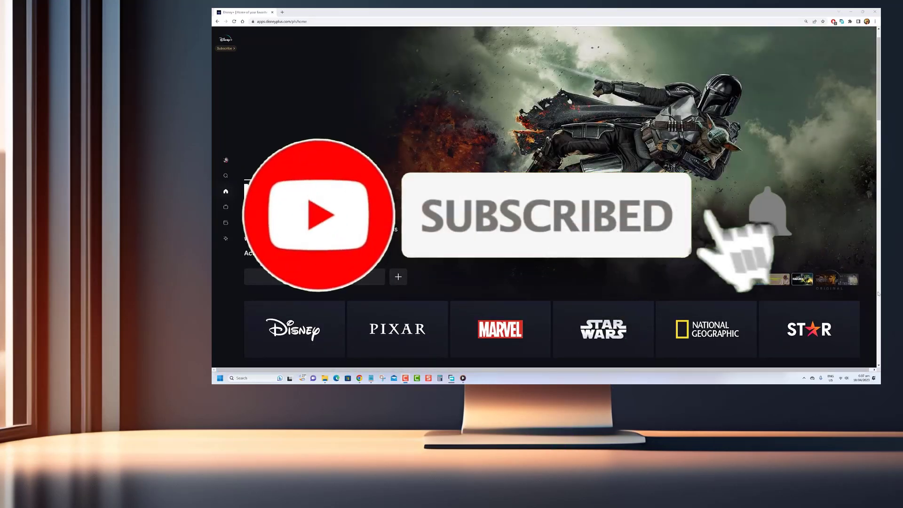
Open the STAR brand tile and view its Featured and Star Originals rows
scroll(875, 292, "down", 1)
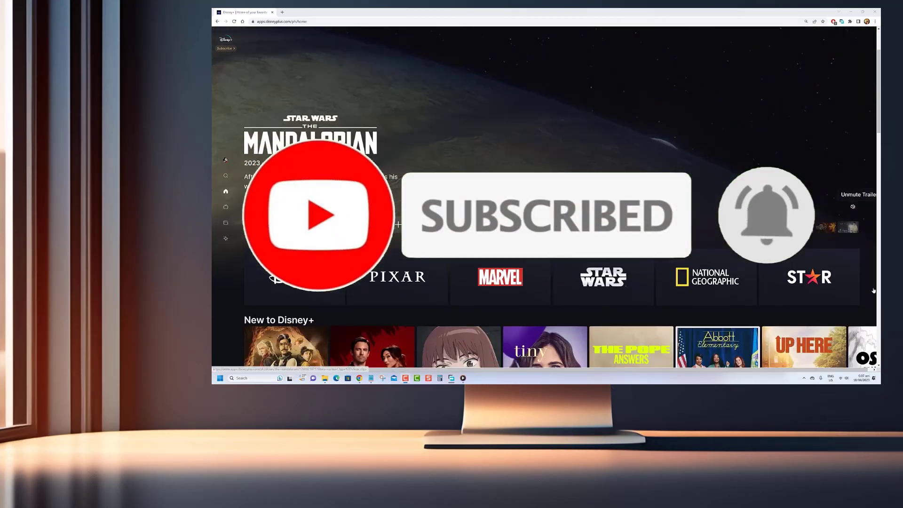
scroll(873, 290, "down", 1)
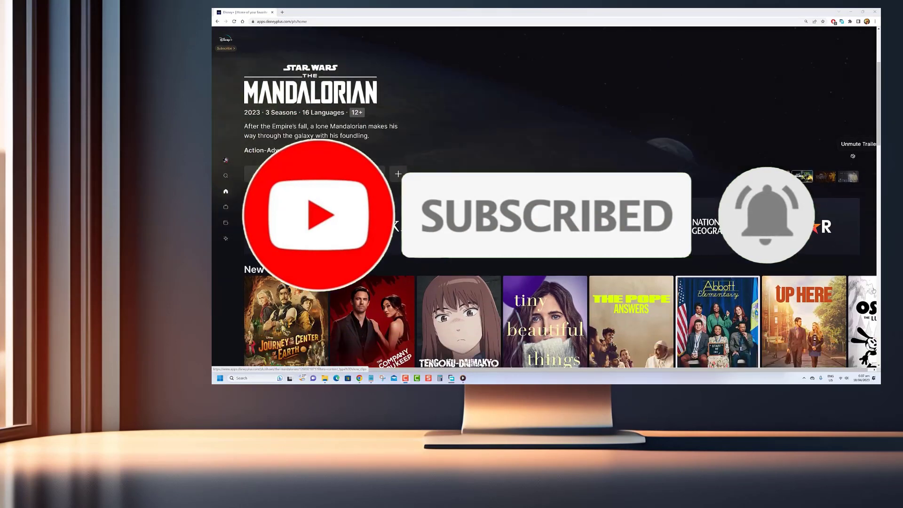
left_click(819, 245)
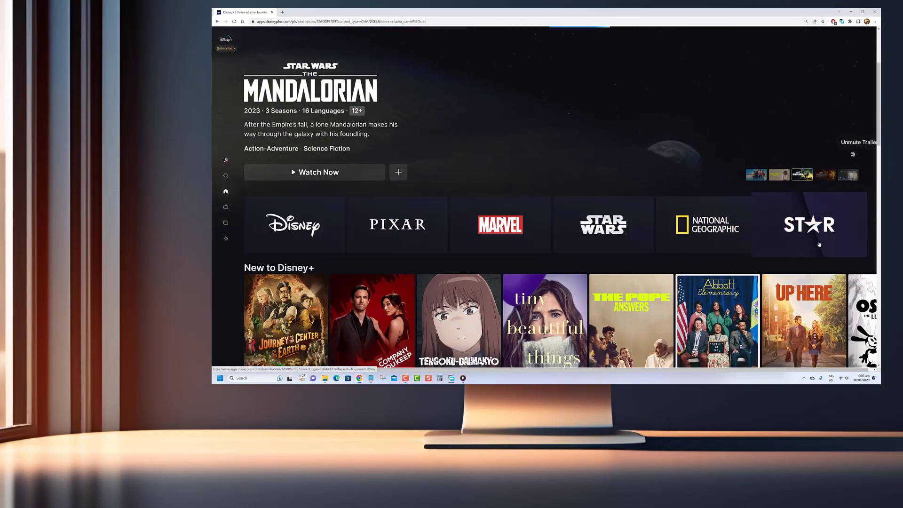
scroll(843, 253, "down", 1)
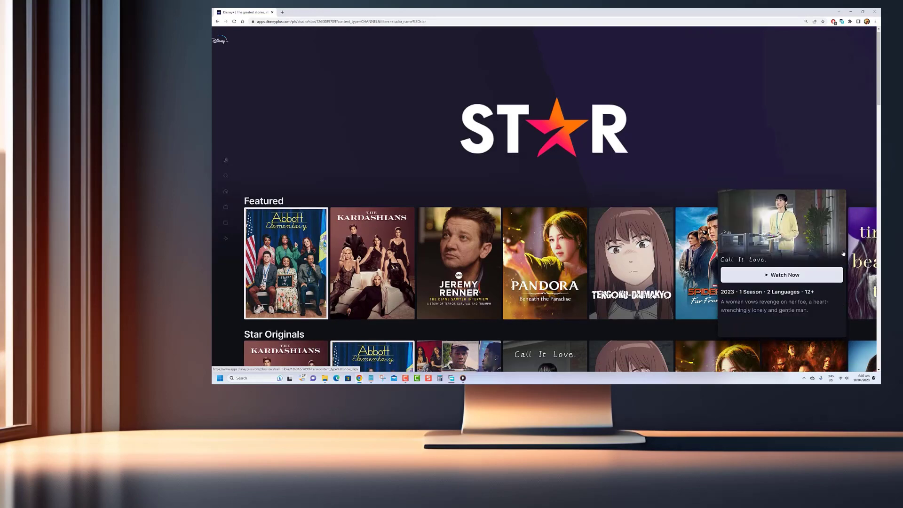